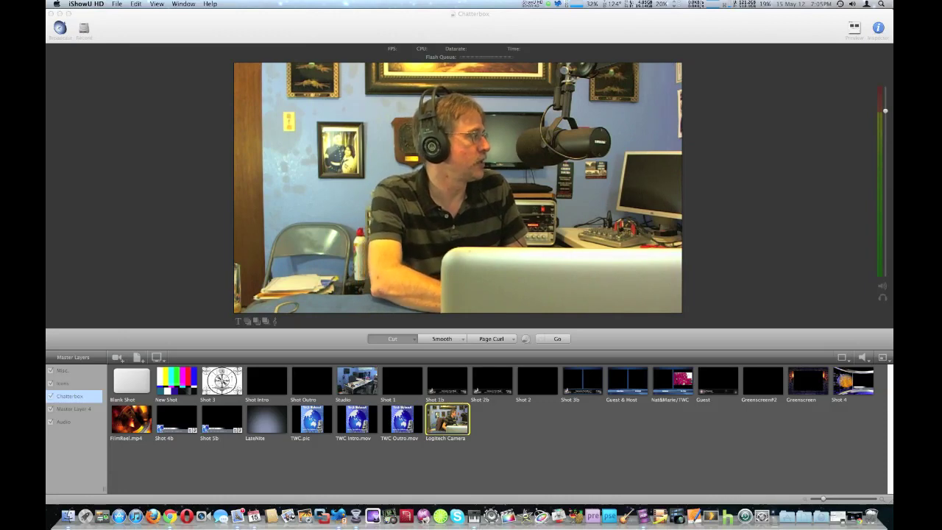
Examine the Logitech Camera's video adjustments in Wirecast's source settings, leaving them unchanged, and close the settings.
left_click(151, 162)
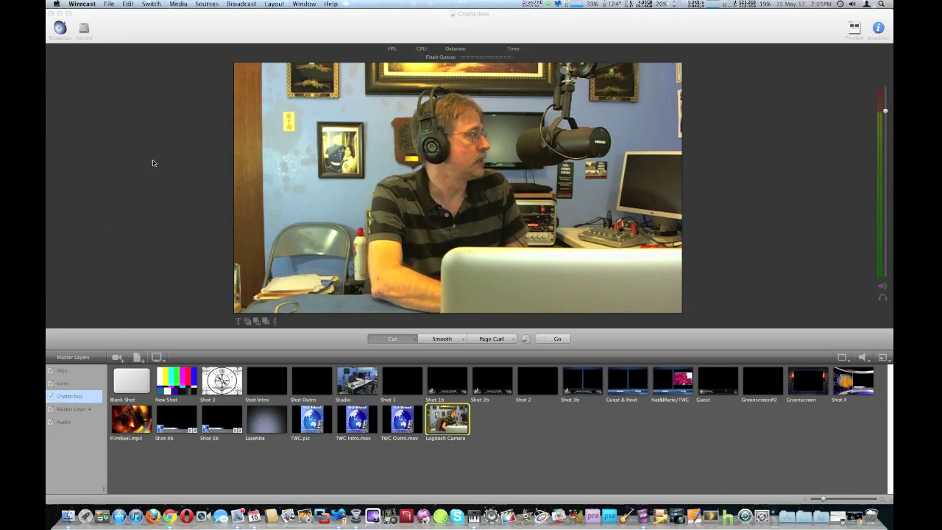
left_click(242, 4)
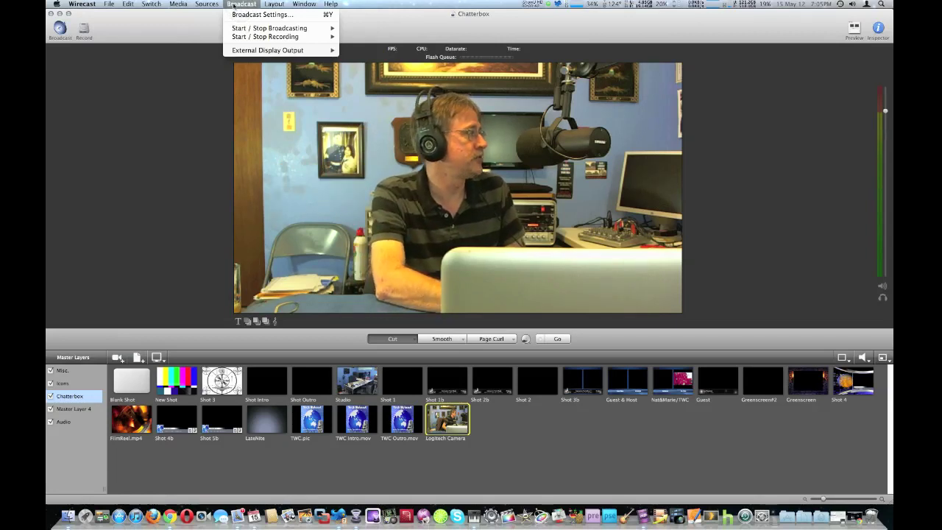
mouse_move(213, 4)
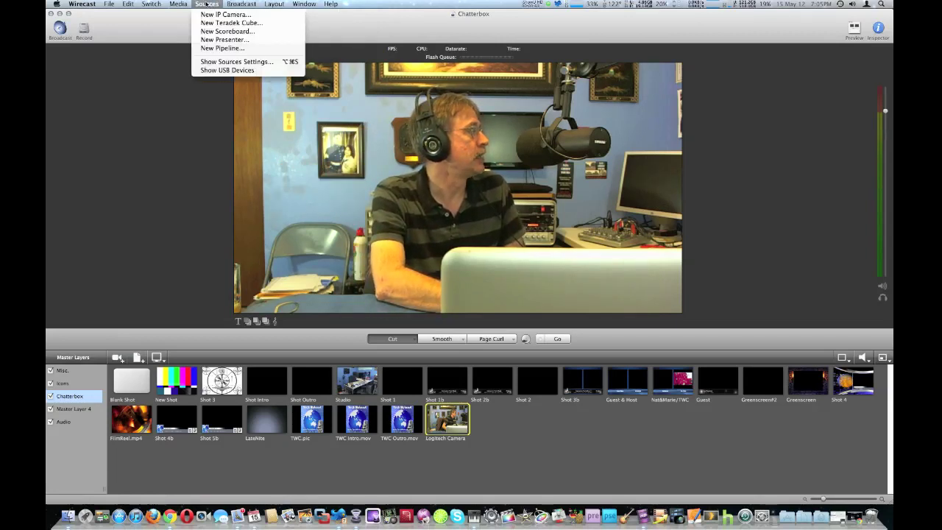
left_click(230, 62)
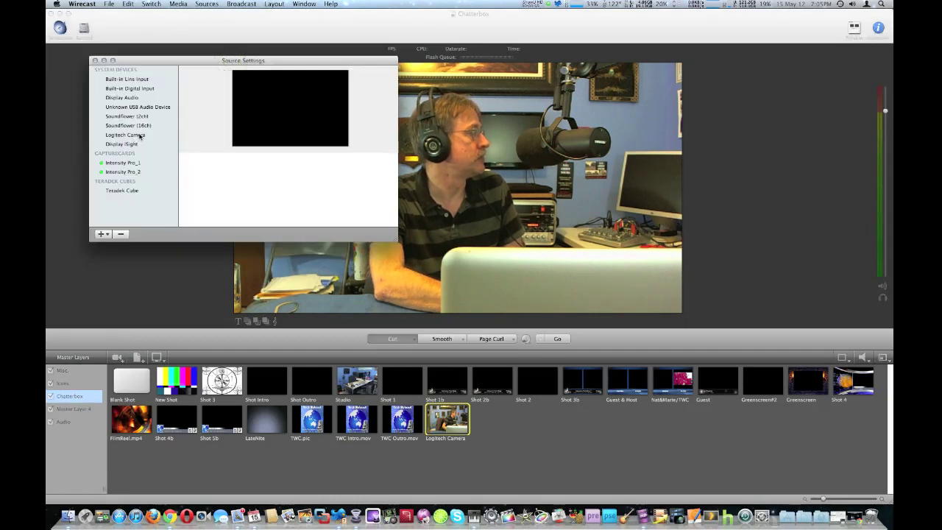
left_click(138, 135)
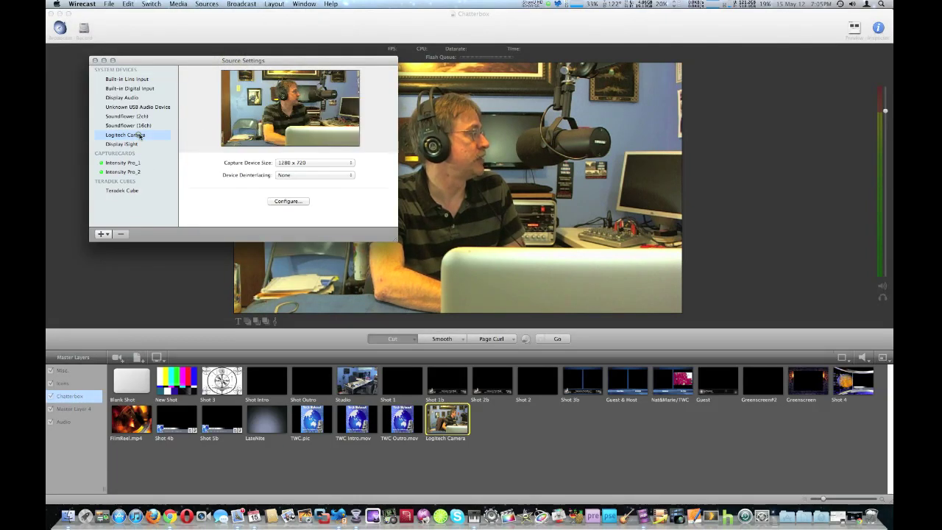
left_click(287, 201)
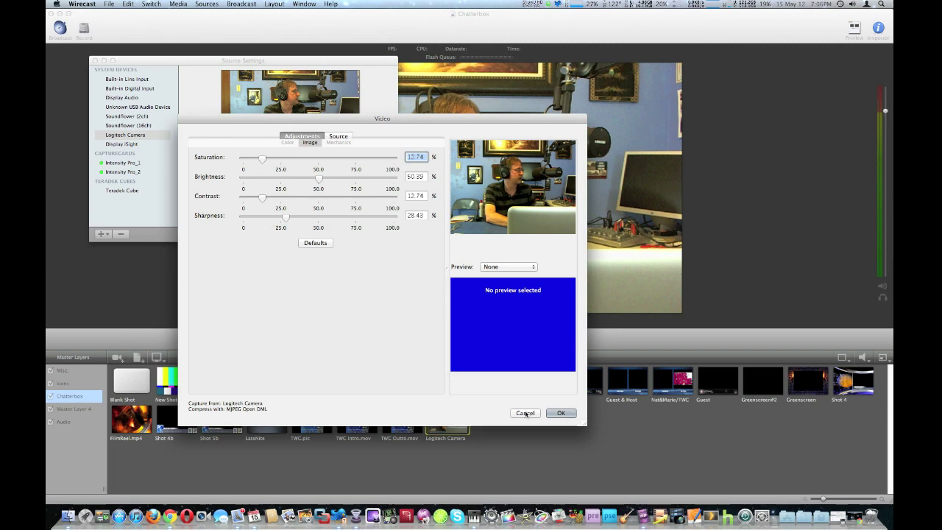
left_click(526, 414)
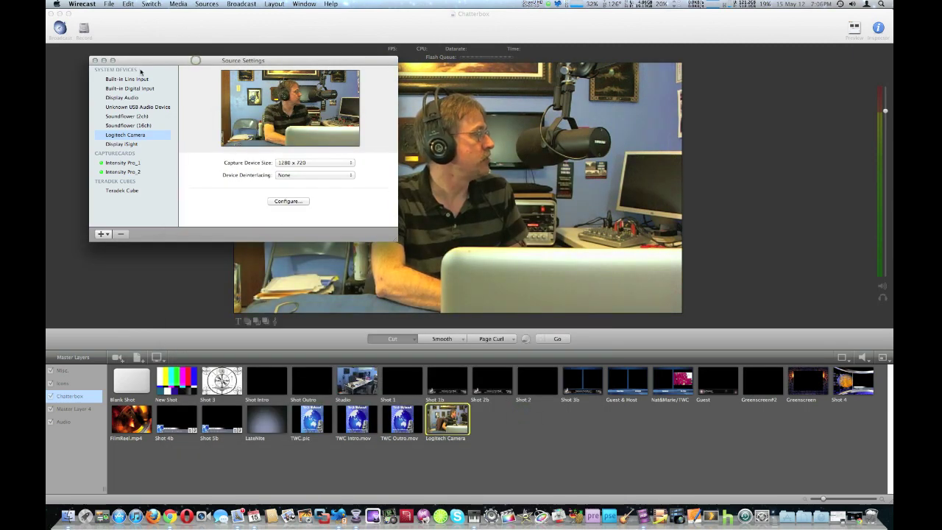
left_click(95, 60)
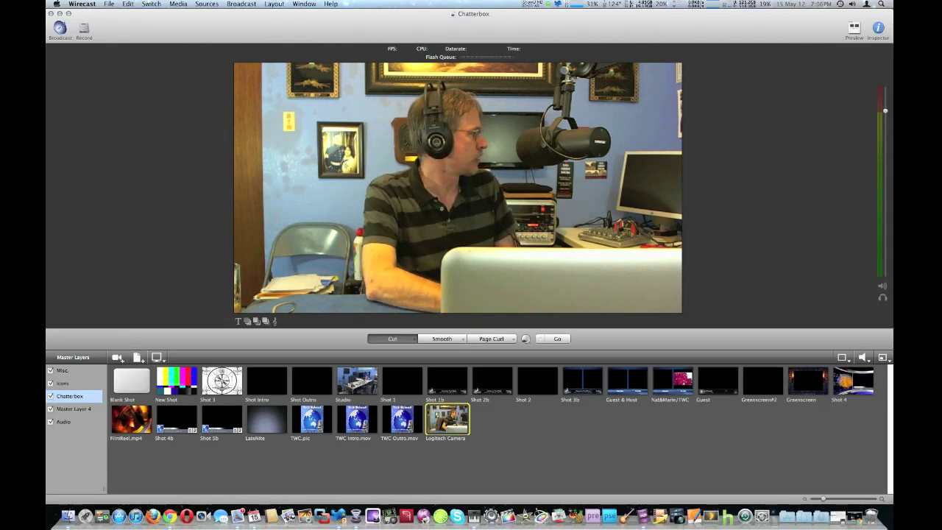
Launch uvc-ctrl-GUI from the Applications folder, close its Max message window, and place the control window beside the video preview.
key("super+Tab")
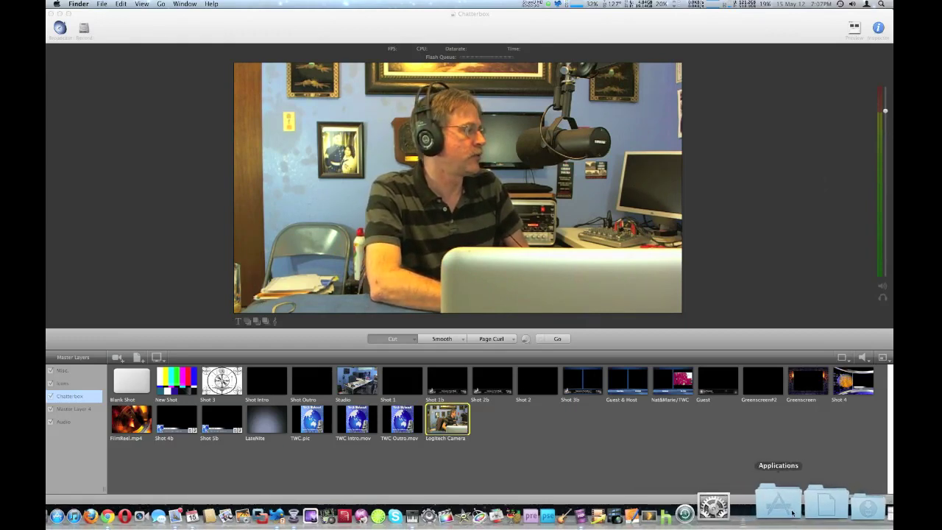
left_click(771, 503)
scroll(736, 412, "down", 15)
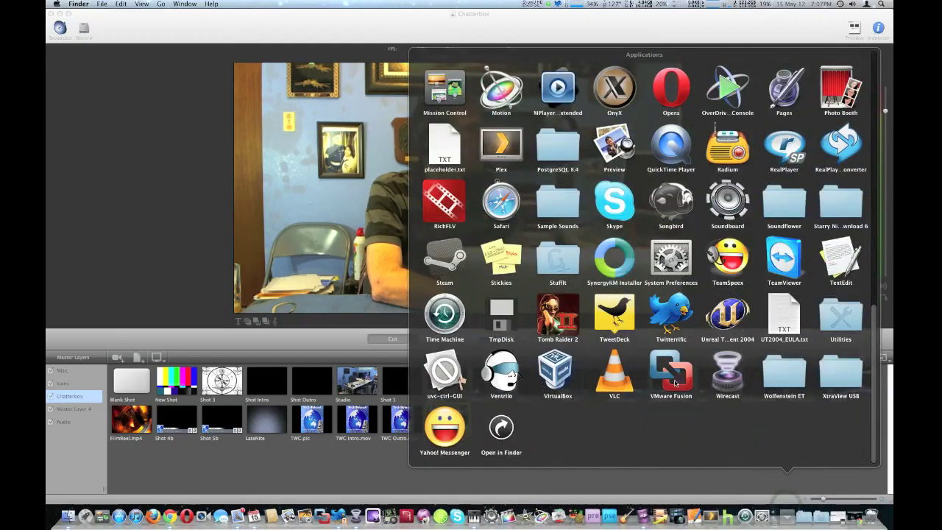
left_click(450, 372)
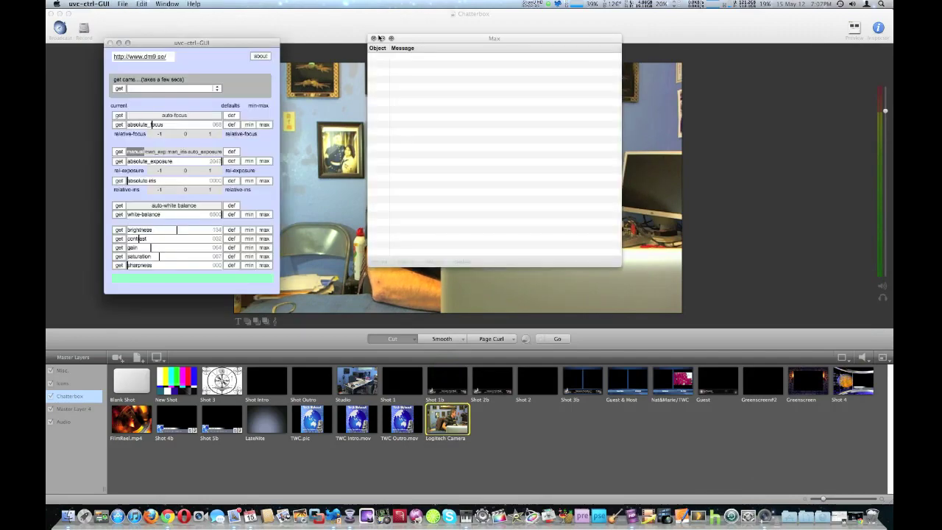
left_click(373, 39)
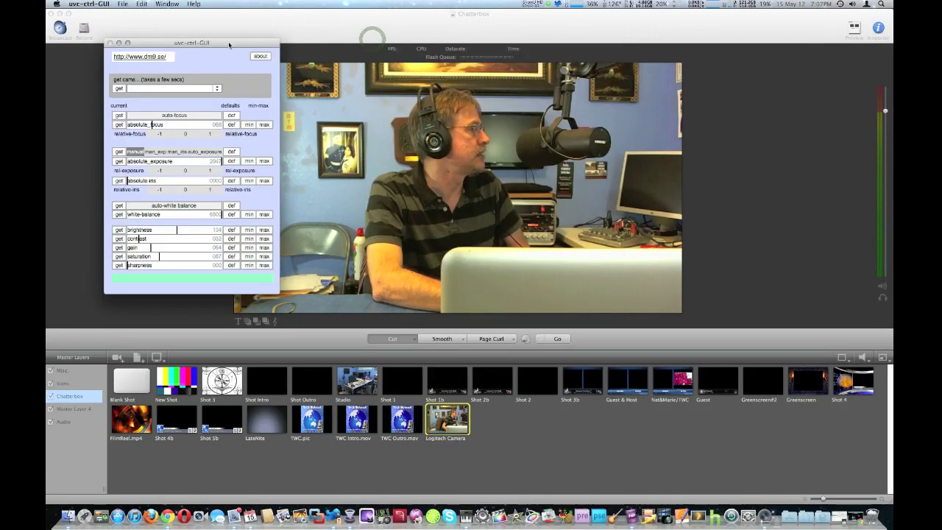
left_click_drag(231, 44, 820, 59)
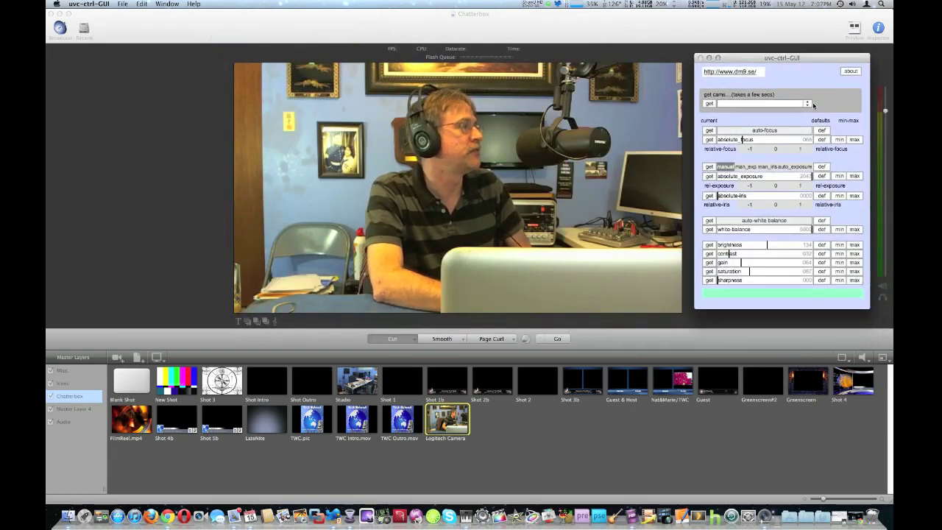
Fetch the list of connected cameras in uvc-ctrl-GUI and select the device "16 ?".
left_click(810, 106)
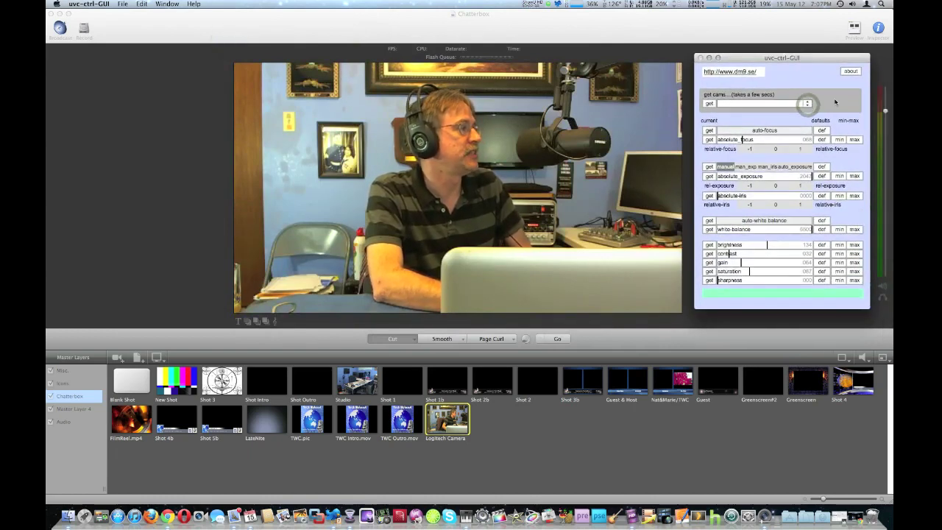
left_click(833, 101)
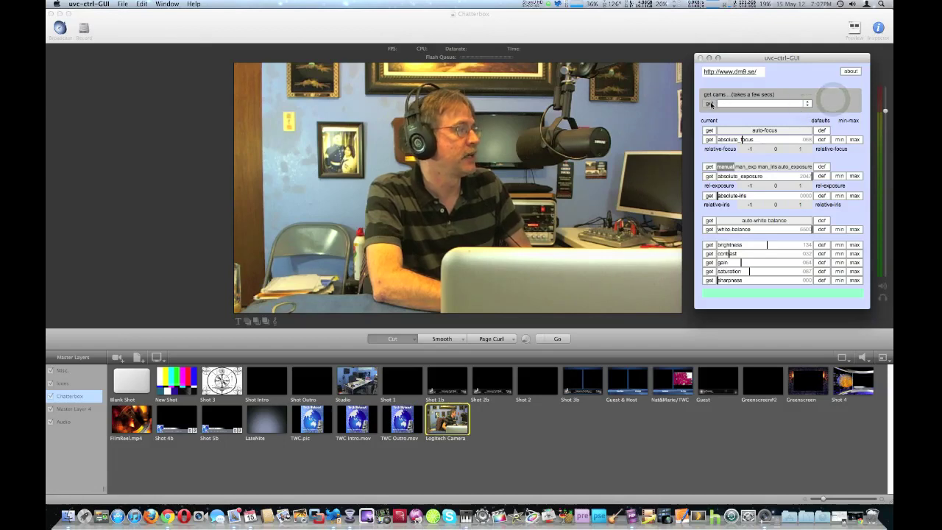
left_click(710, 104)
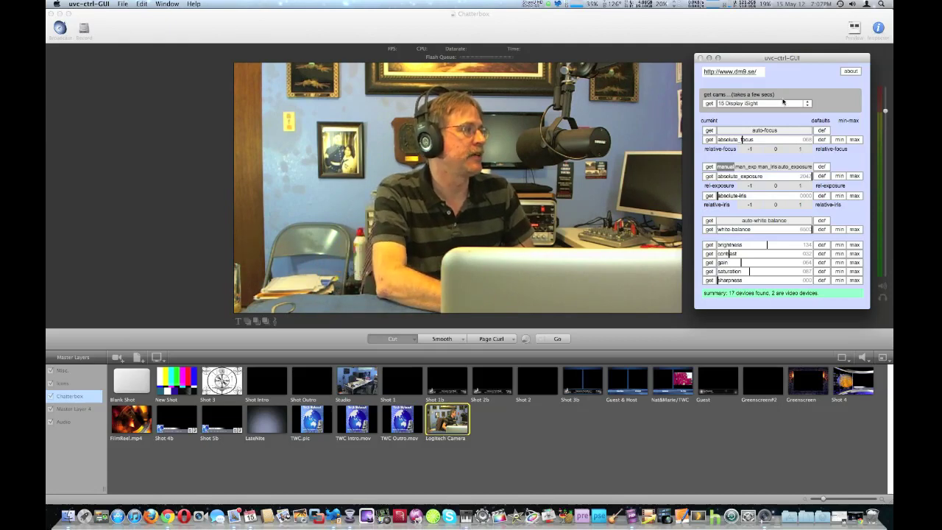
left_click(808, 104)
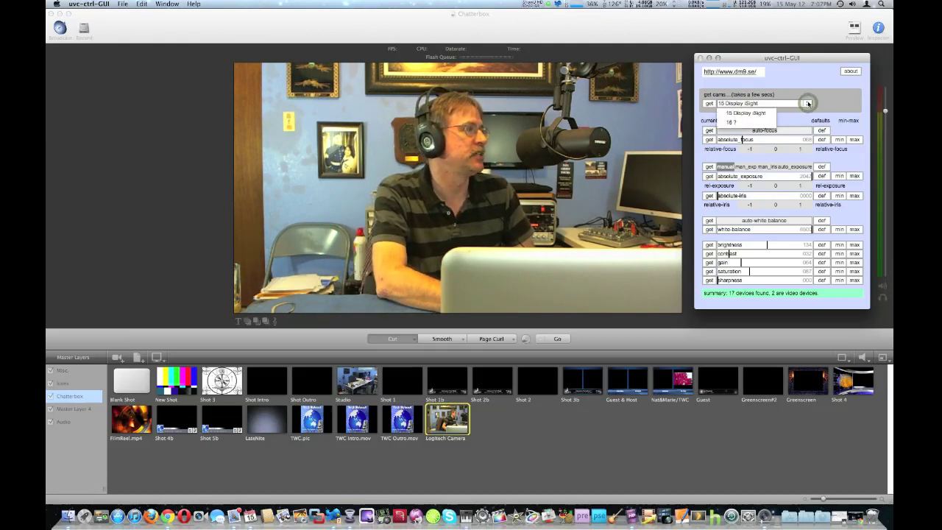
left_click(765, 122)
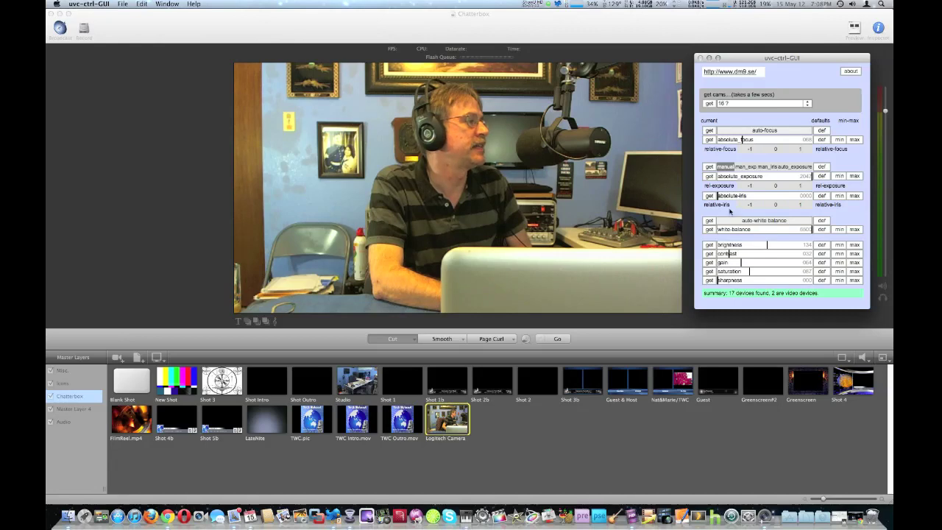
Read the camera's auto-white balance state, its white-balance value, and the allowed white-balance range.
left_click(709, 221)
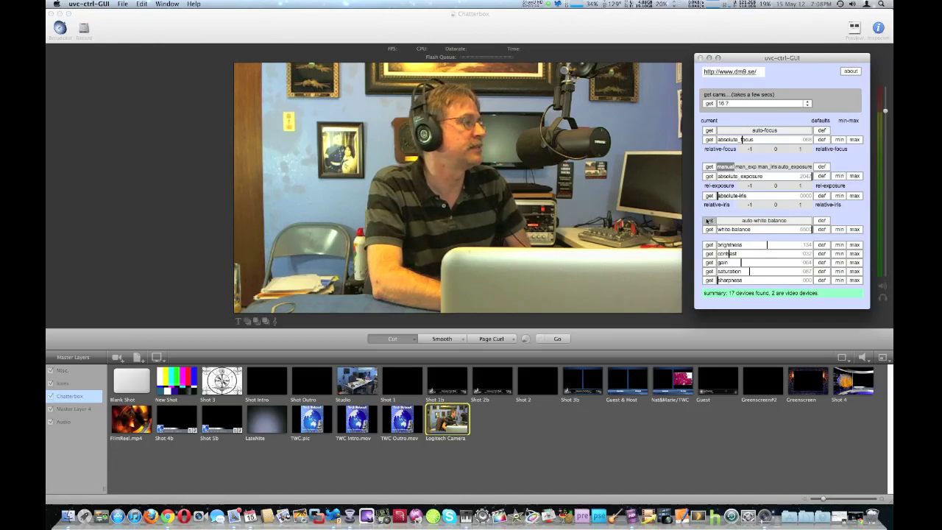
left_click(711, 221)
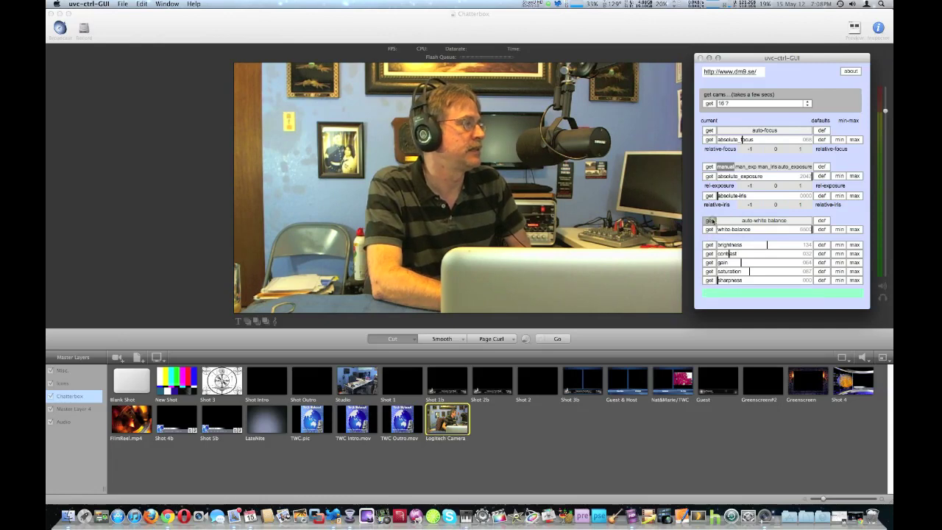
left_click(711, 220)
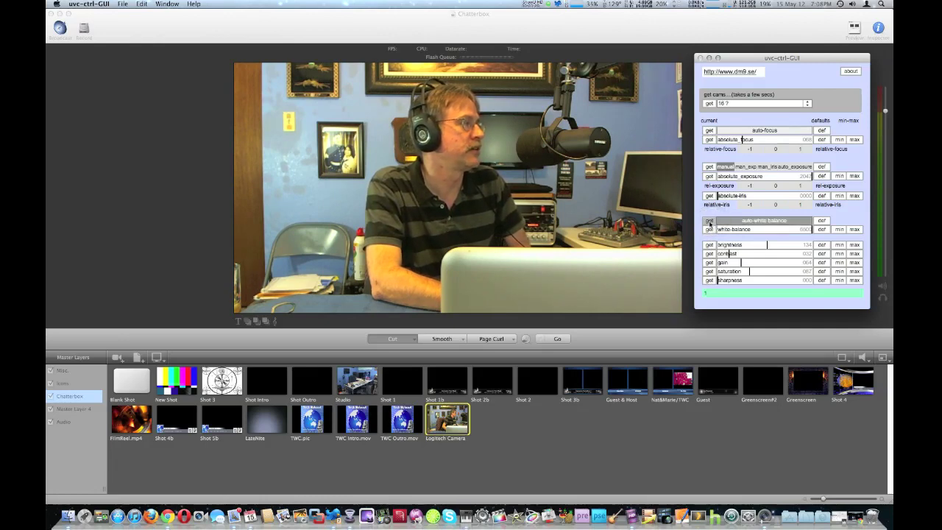
left_click(709, 222)
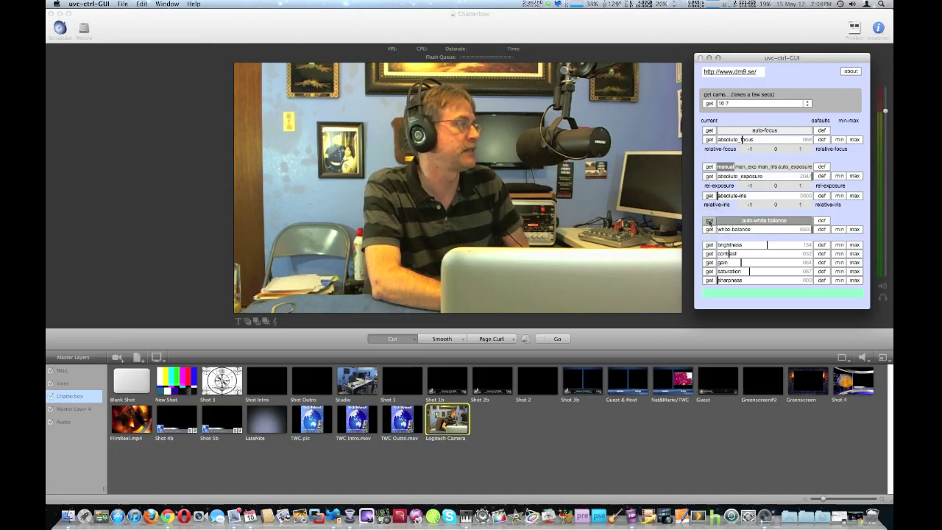
left_click(710, 223)
left_click(711, 229)
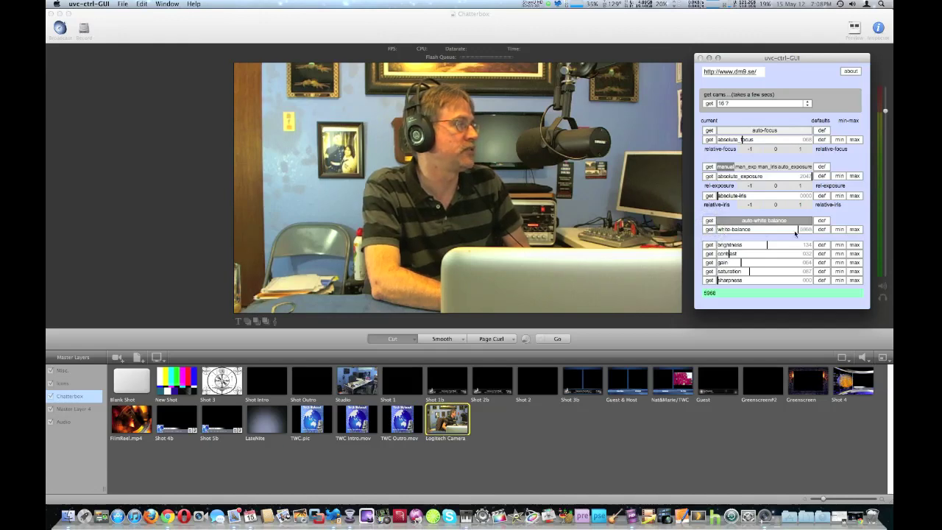
left_click(839, 229)
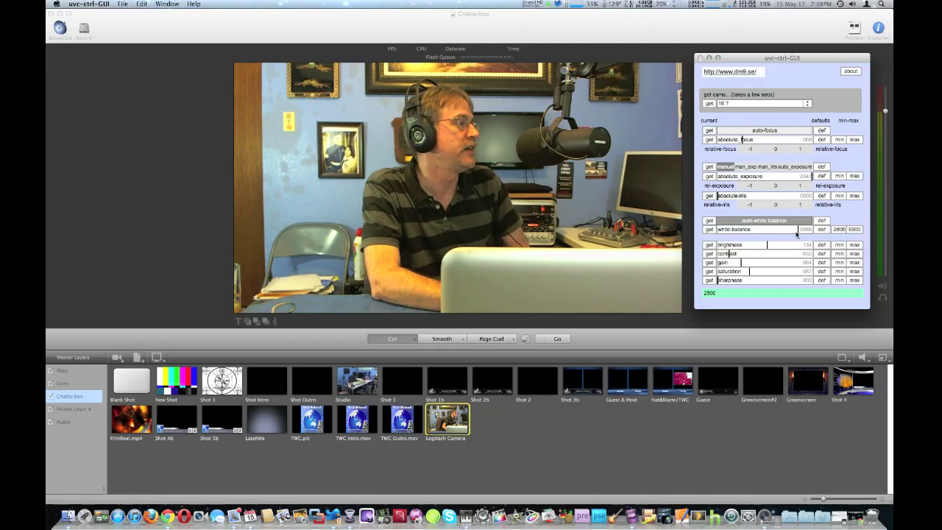
Turn off auto-white balance and manually set the camera's white balance to about 5100.
mouse_move(796, 232)
left_mouse_down()
mouse_move(716, 229)
mouse_move(766, 231)
left_mouse_up()
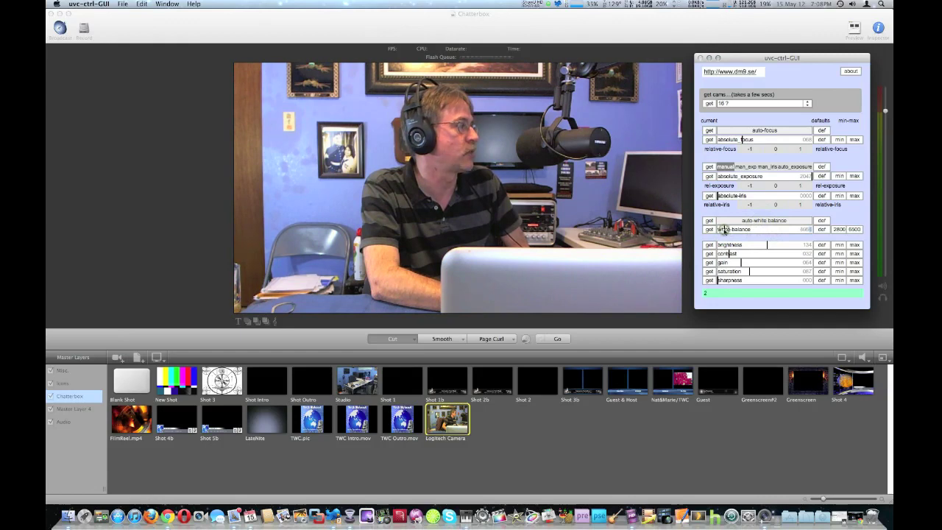
left_click_drag(725, 229, 767, 232)
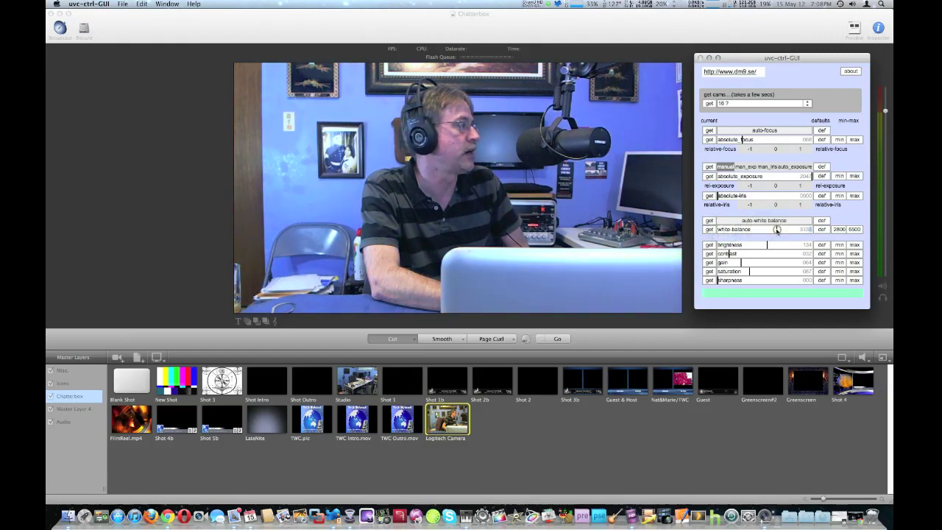
left_click(776, 230)
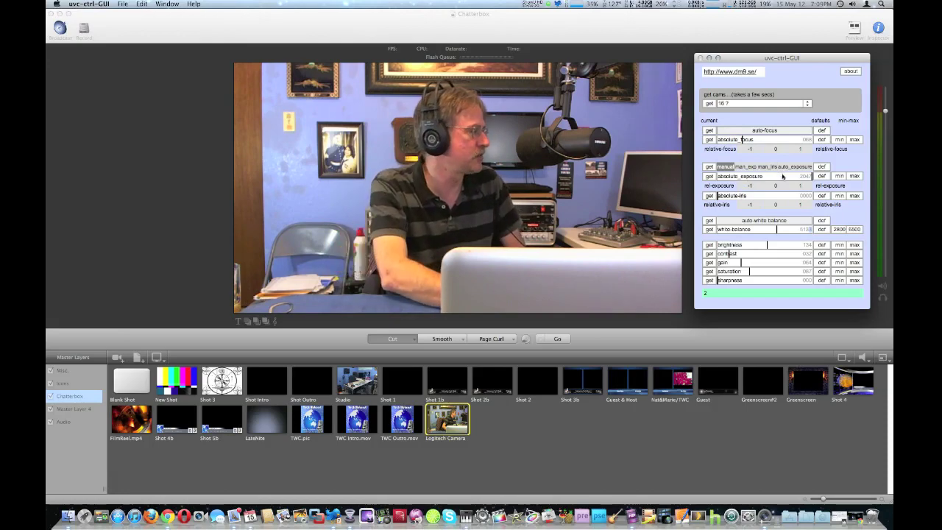
Switch to Chrome, open The Tech Buzz home page, and look through its list of episodes.
left_click(825, 504)
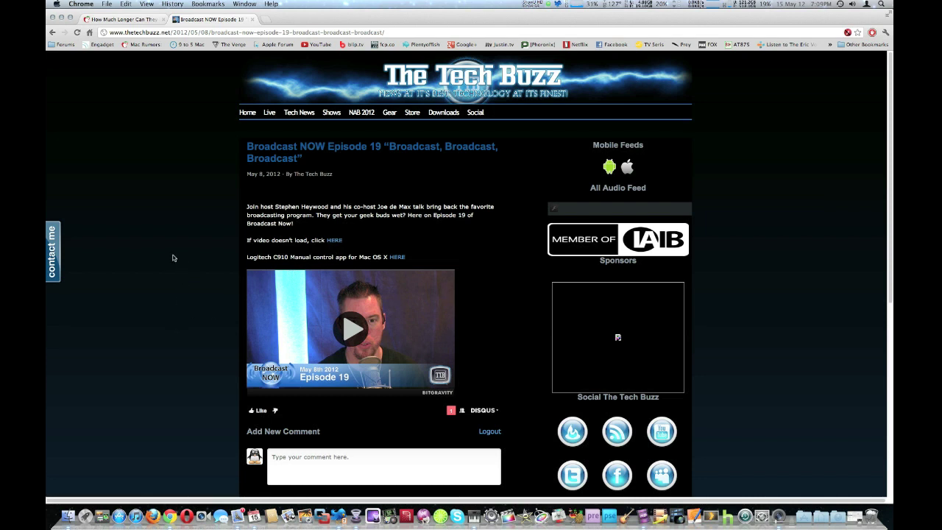
mouse_move(268, 118)
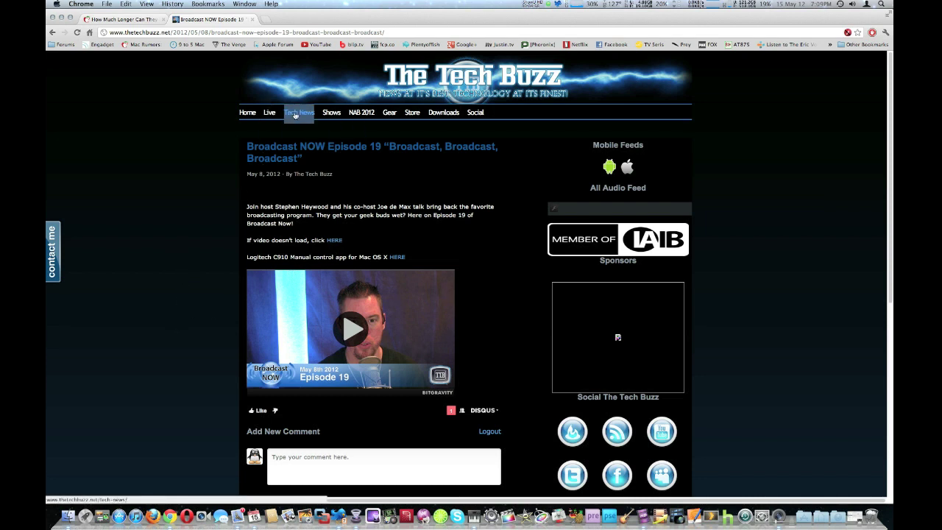
left_click(246, 112)
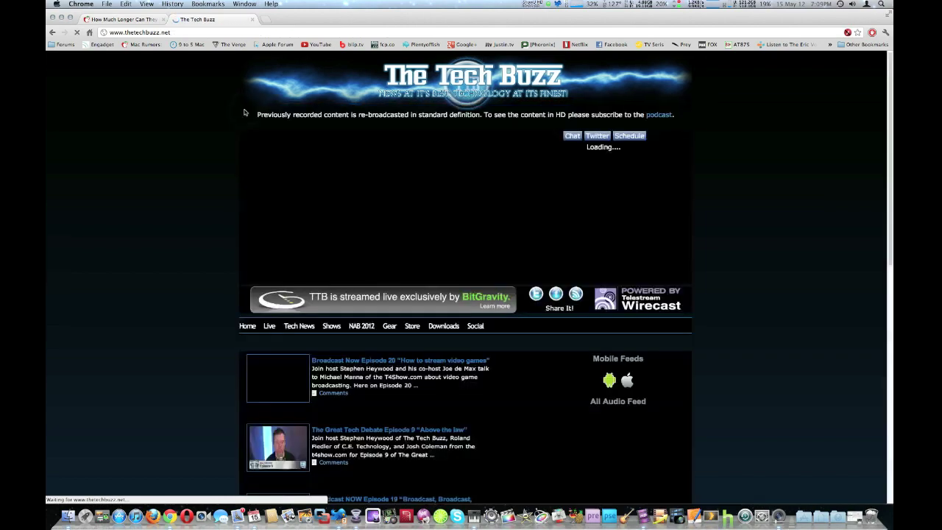
scroll(136, 320, "down", 15)
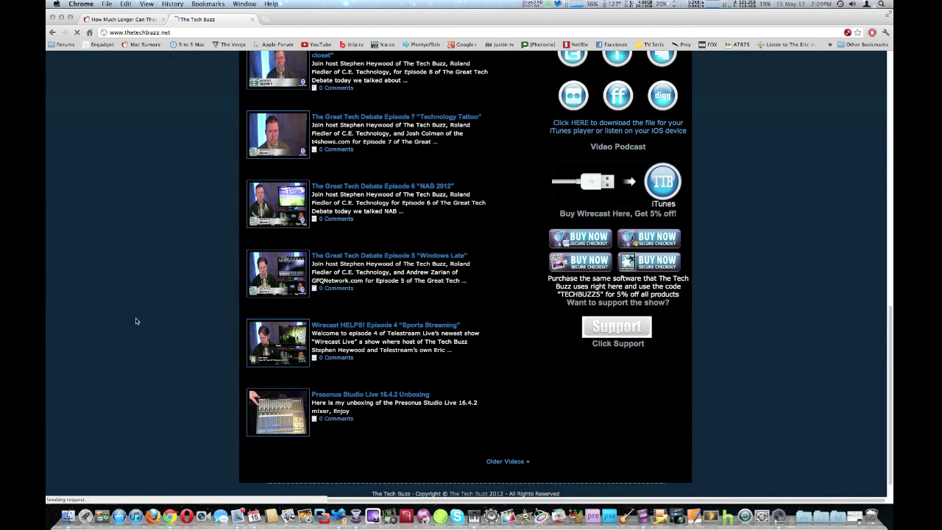
scroll(132, 328, "up", 15)
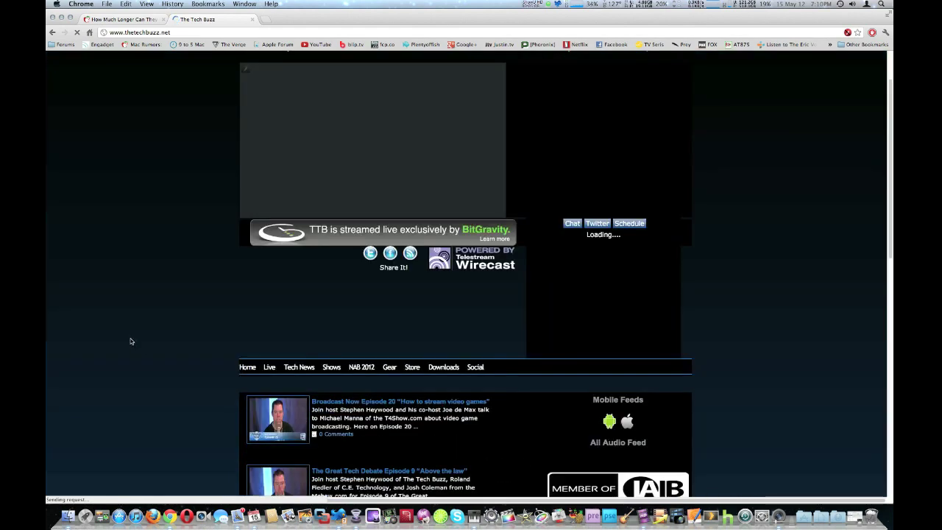